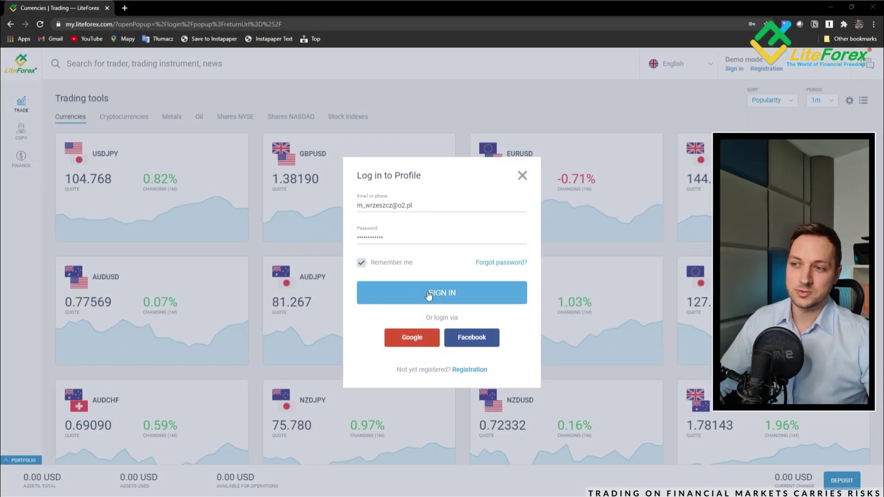
Step: Sign in to the LiteForex profile with the entered login details
left_click(429, 295)
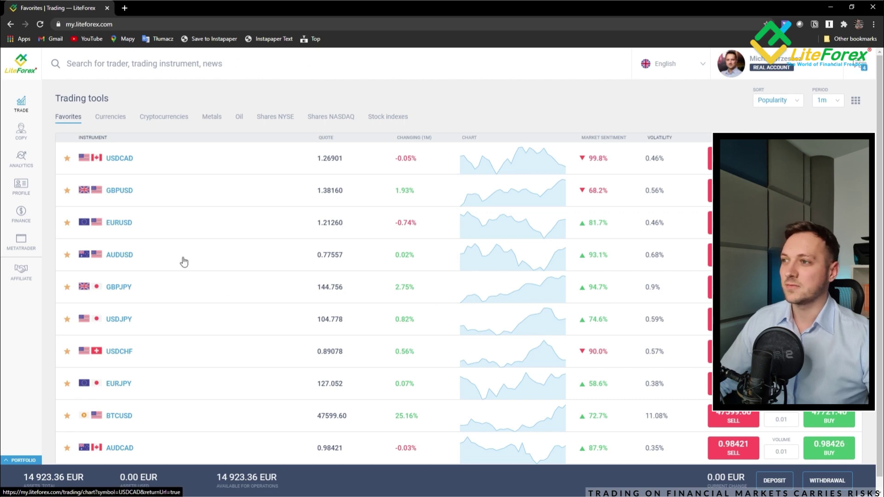
Step: Buy a VPS for the main MT4 account at 15.00 USD per month from the USD balance
left_click(20, 240)
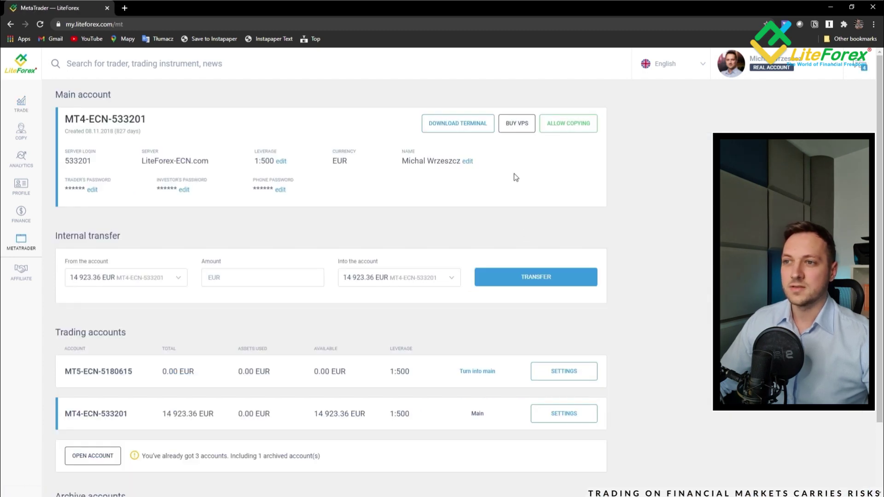
left_click(514, 125)
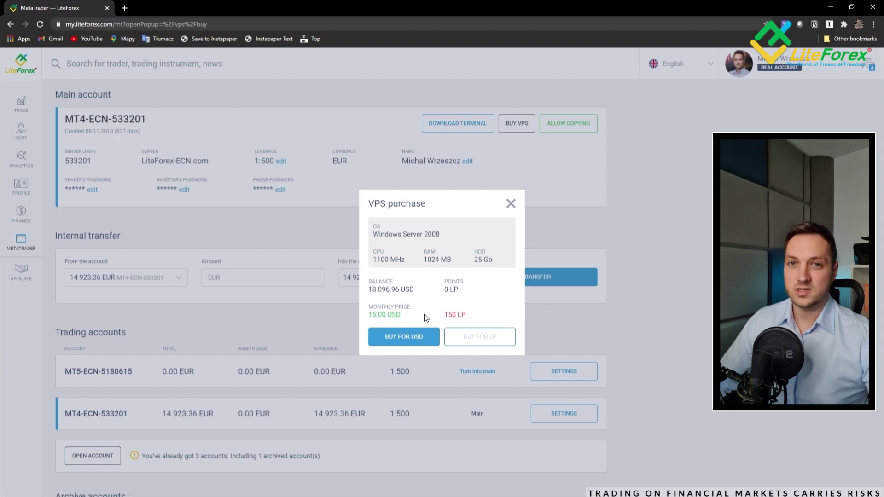
left_click(405, 339)
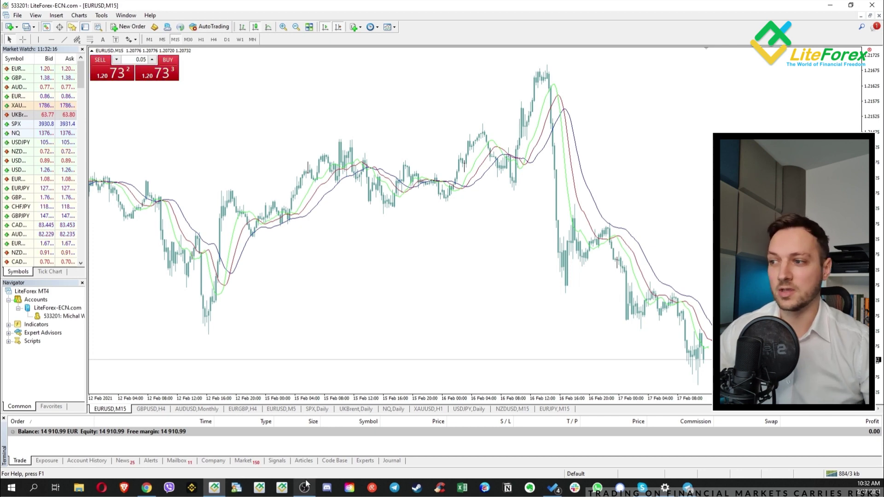
Step: Search Windows for 'remote' and launch Remote Desktop Connection
left_click(35, 487)
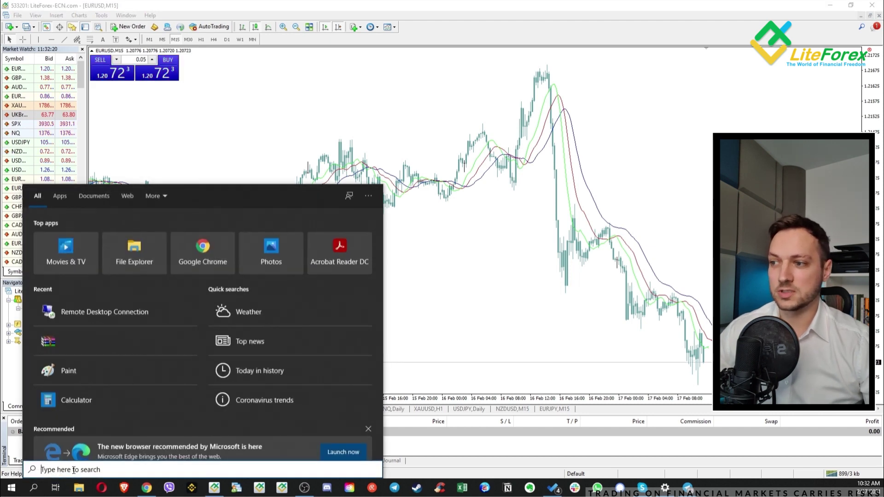
type("remote")
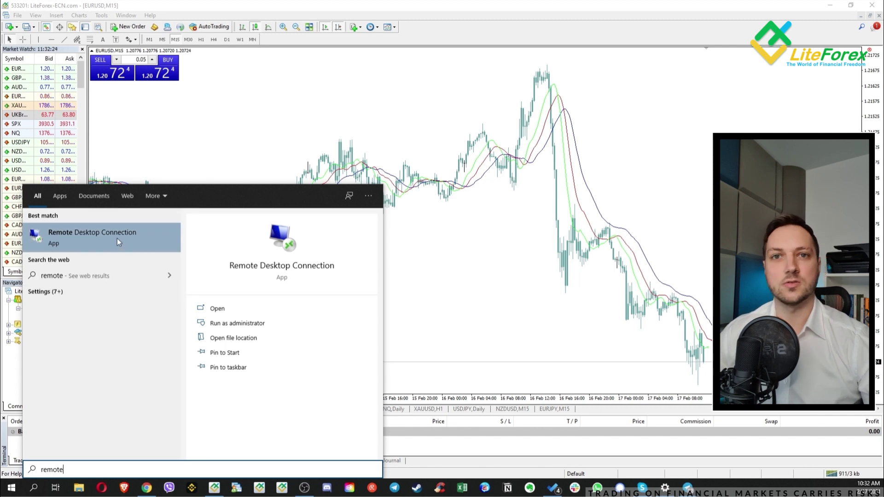
left_click(93, 233)
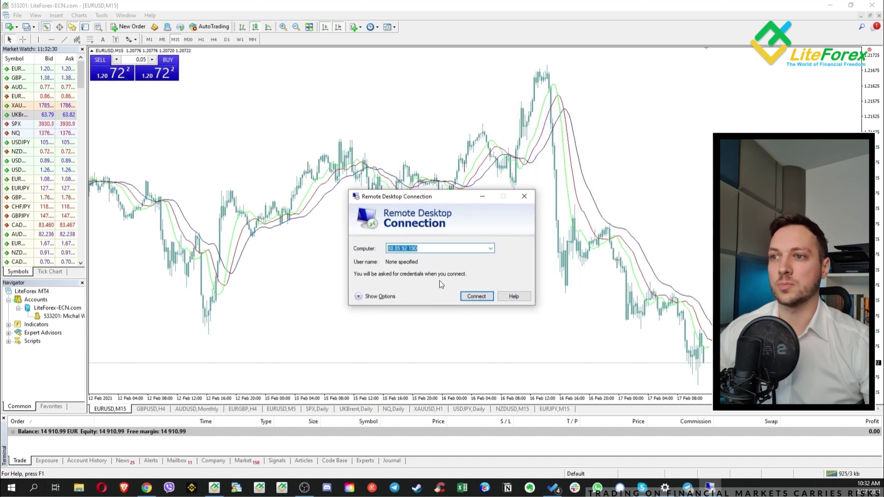
Step: Connect to 88.85.92.190 as Administrator with credential saving allowed
left_click(358, 296)
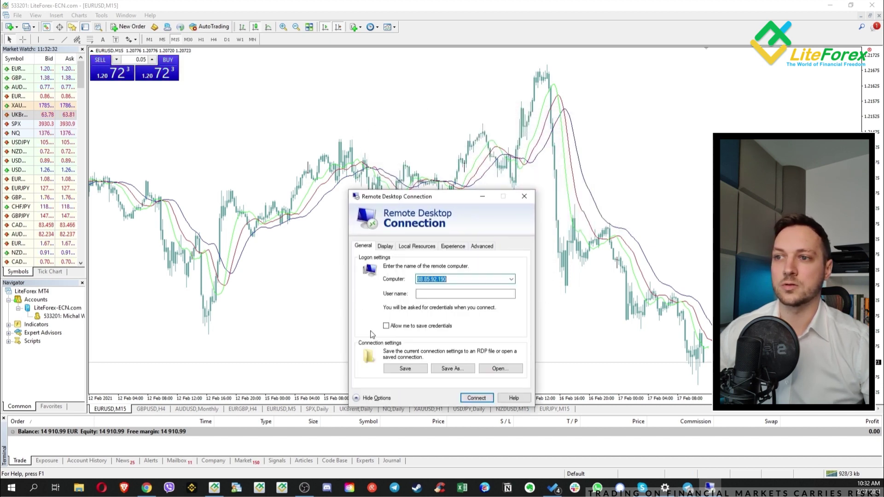
left_click(454, 278)
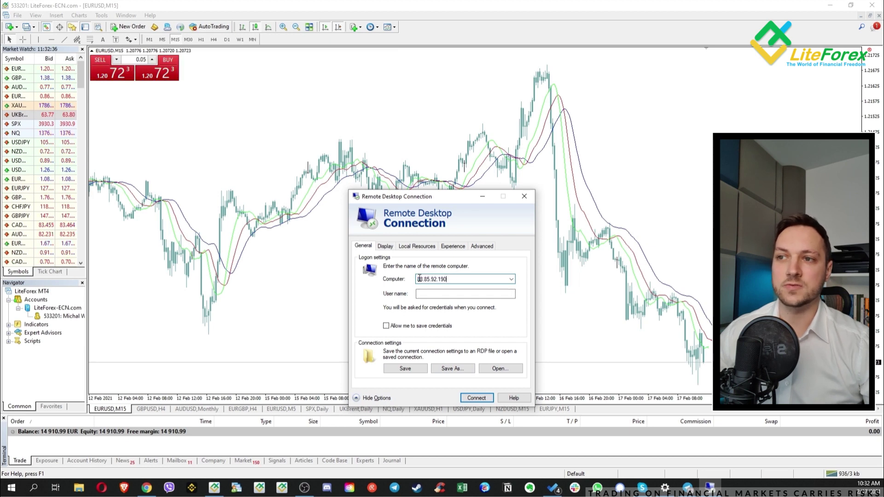
left_click(420, 294)
type("A")
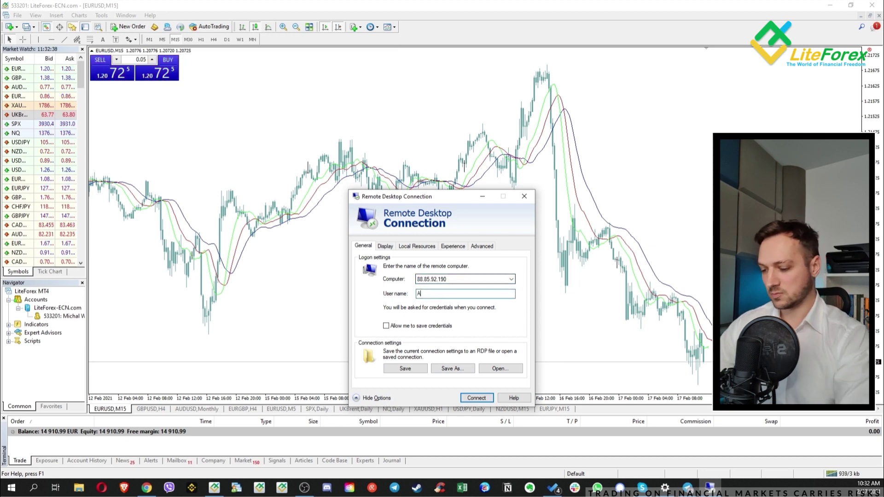
type("dministrat")
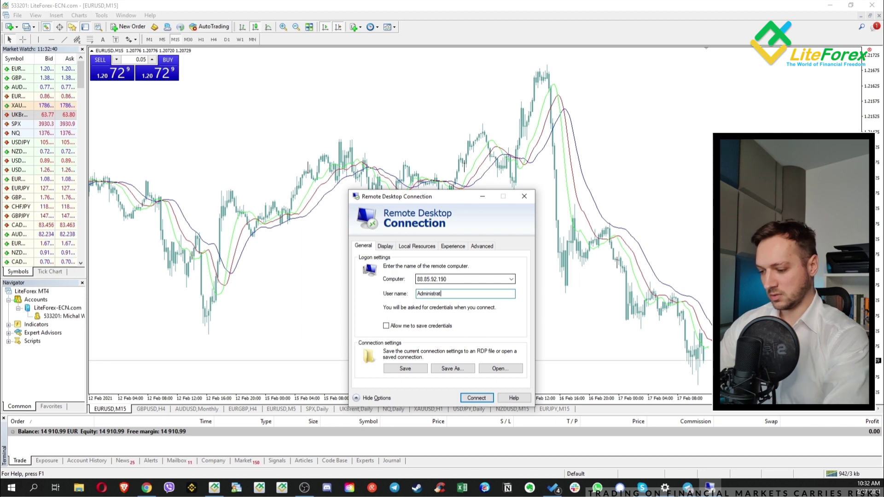
type("or")
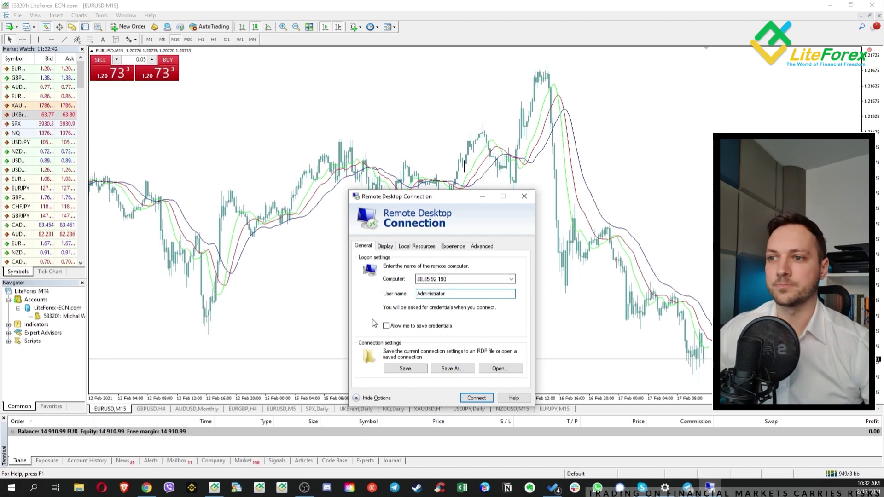
left_click(386, 326)
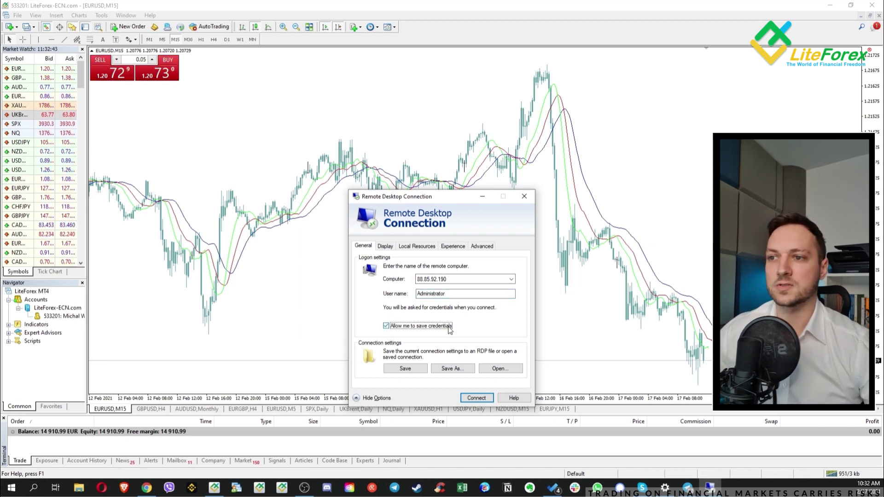
left_click(477, 398)
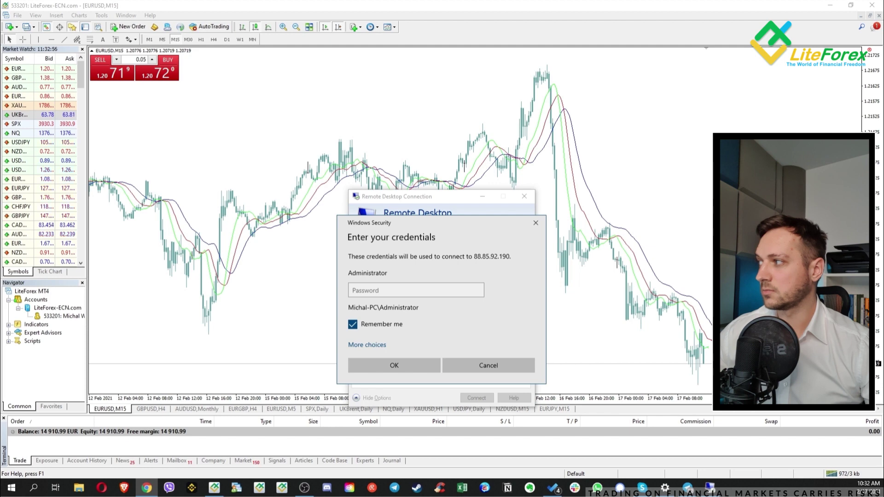
Step: Paste the VPS password and permanently accept the certificate warning for this computer
left_click(431, 290)
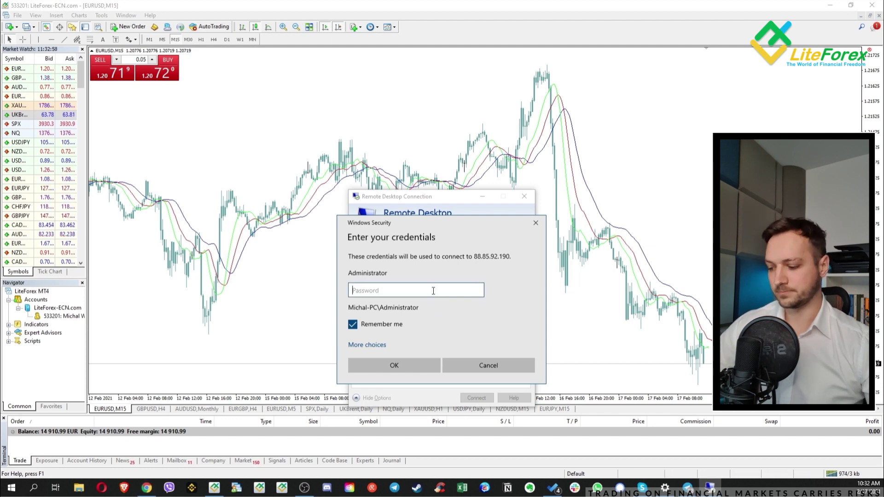
key("ctrl+v")
left_click(409, 365)
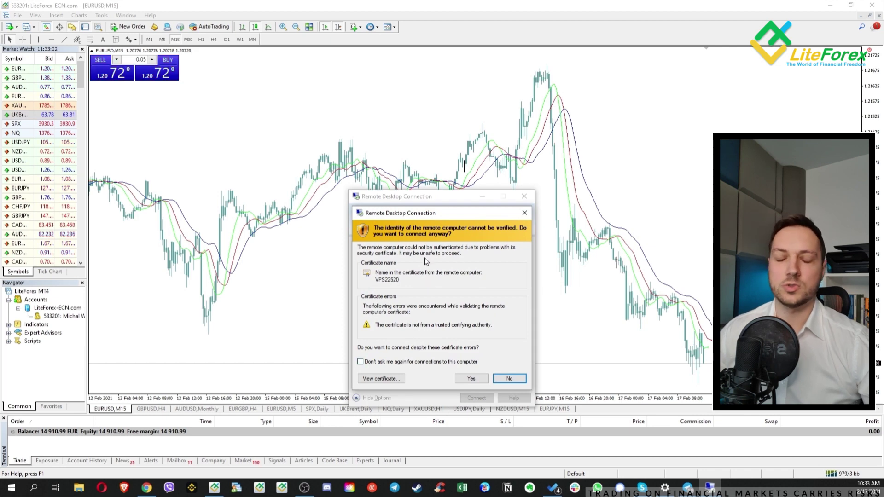
left_click(361, 362)
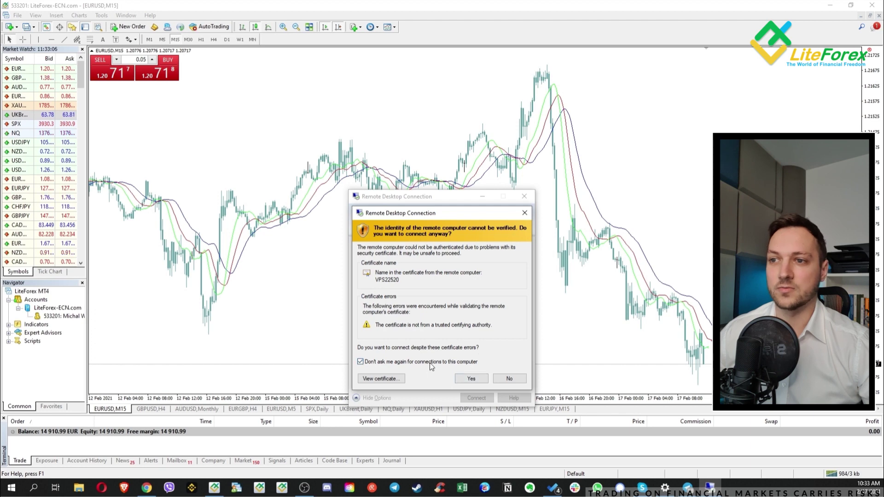
left_click(471, 379)
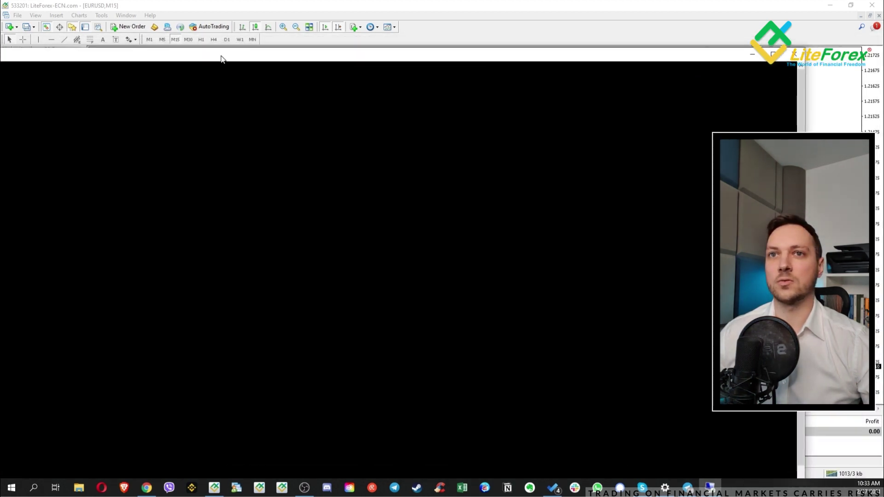
Step: Make the remote session full screen, dismiss the network prompt, and launch LiteForex MT4 Terminal
left_click(774, 54)
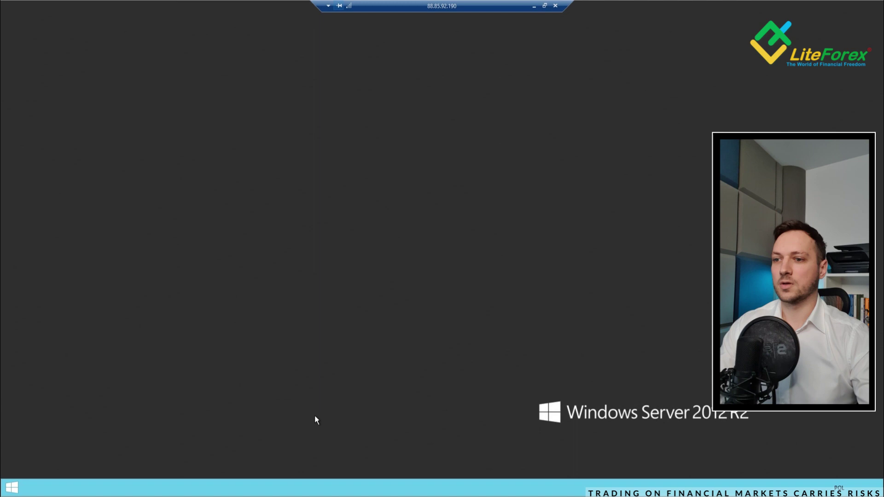
left_click(265, 314)
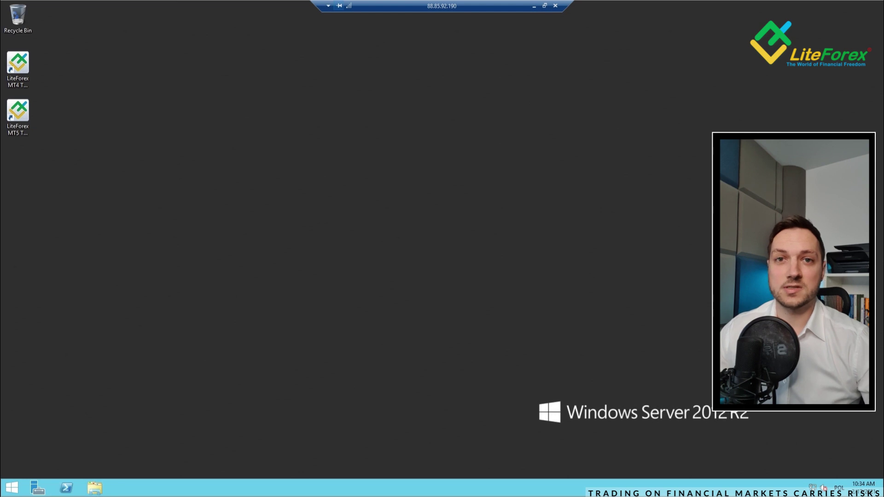
left_click(31, 60)
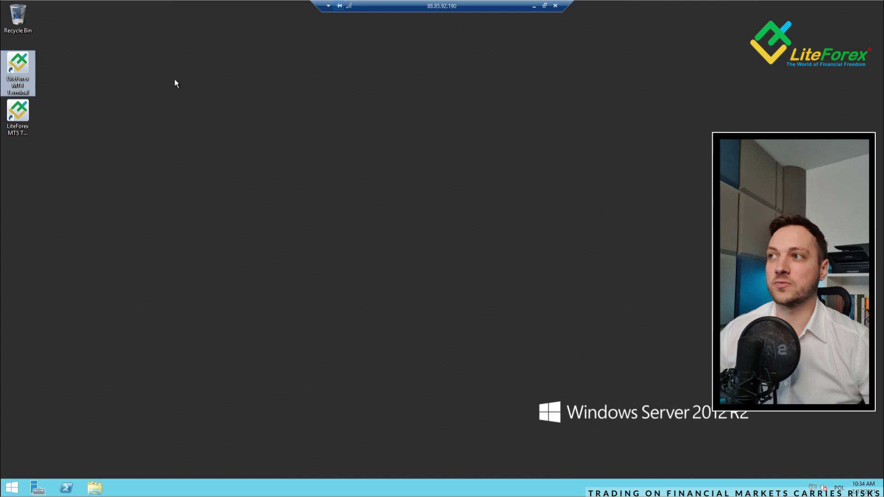
double_click(18, 62)
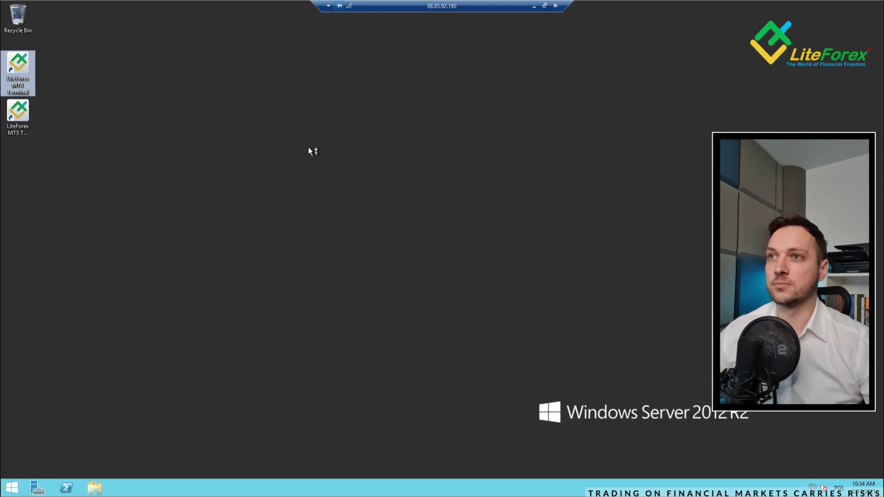
Step: Log MT4 in to an existing LiteForex-ECN.com trade account and show the Trade tab
left_click(439, 197)
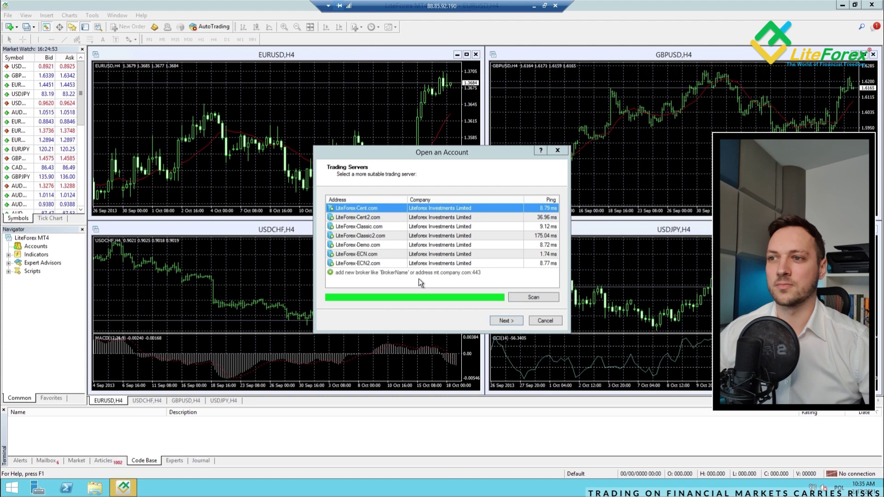
left_click(388, 254)
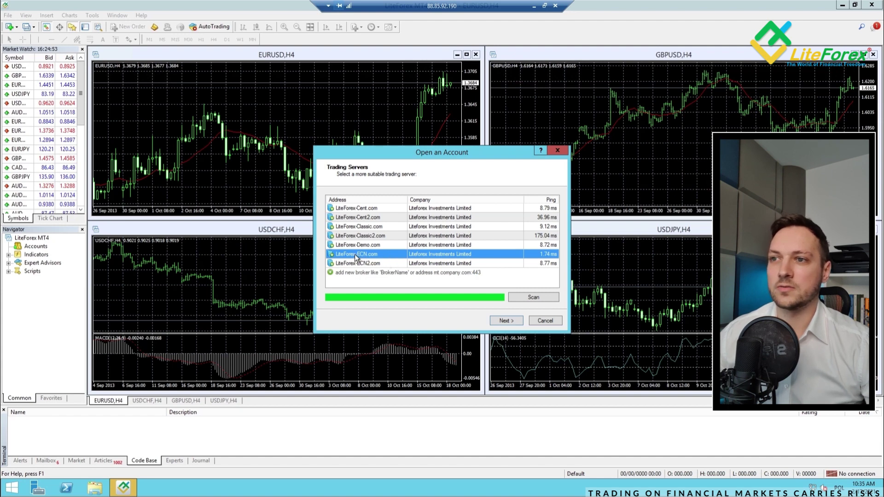
left_click(506, 322)
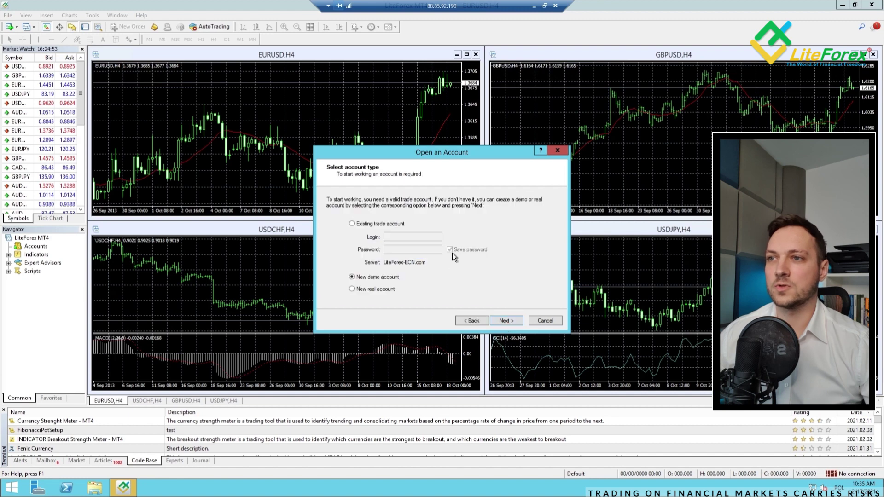
left_click(353, 224)
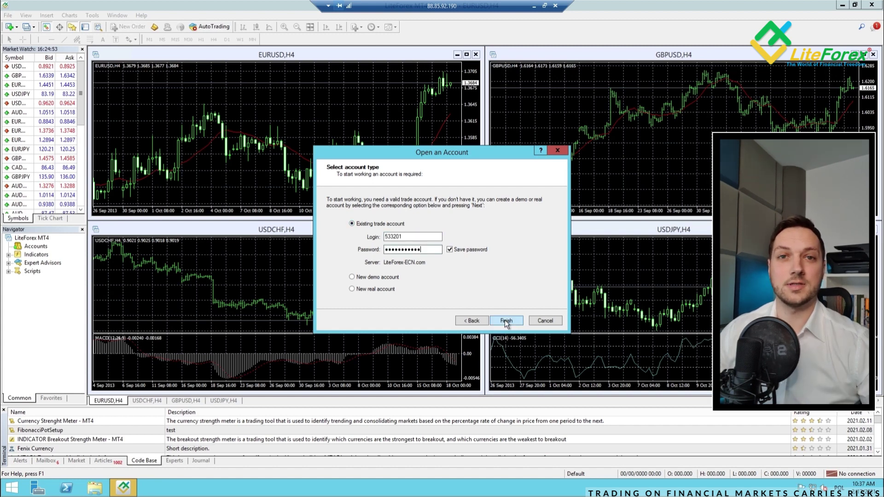
left_click(506, 321)
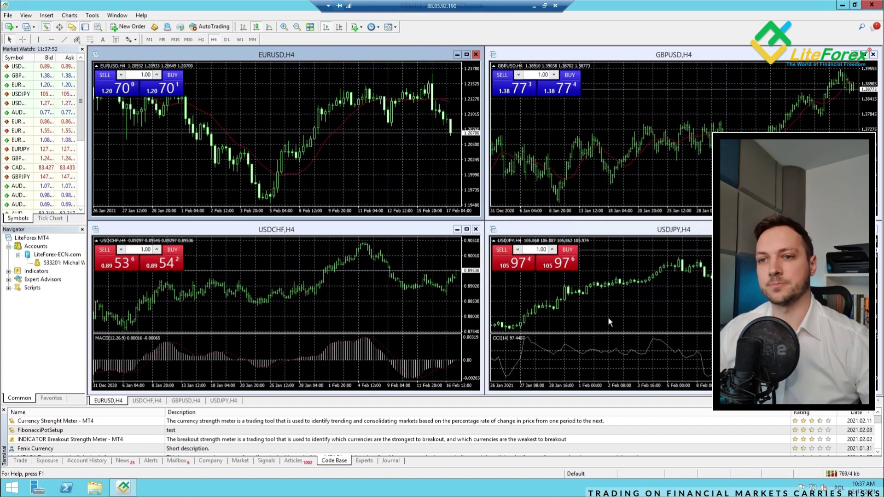
left_click(21, 461)
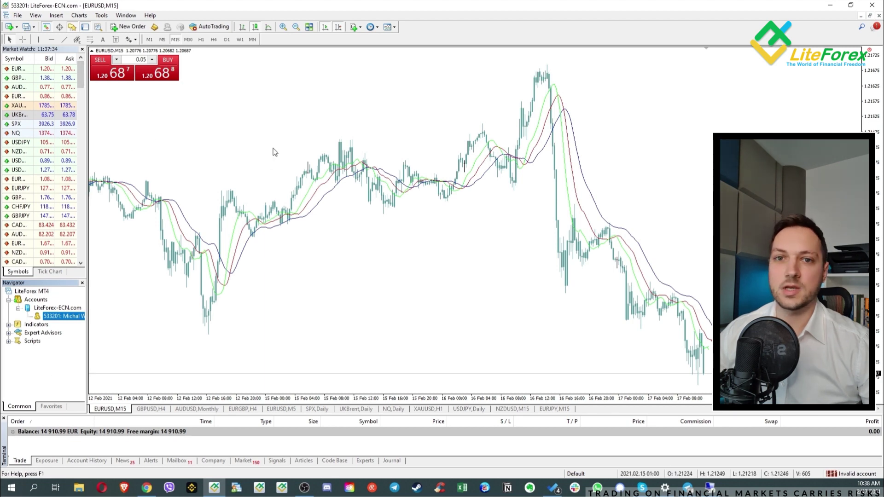
Step: Copy default.tpl from the local MT4 data folder's templates folder, then close Explorer
left_click(18, 16)
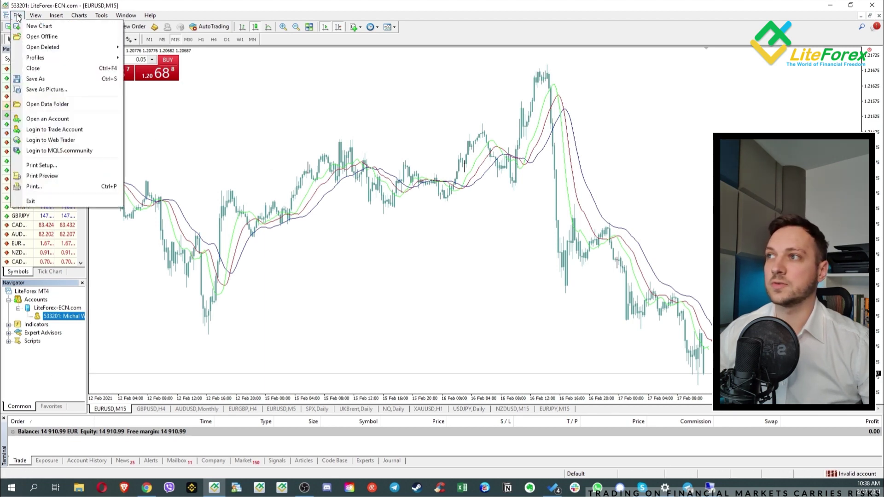
left_click(57, 106)
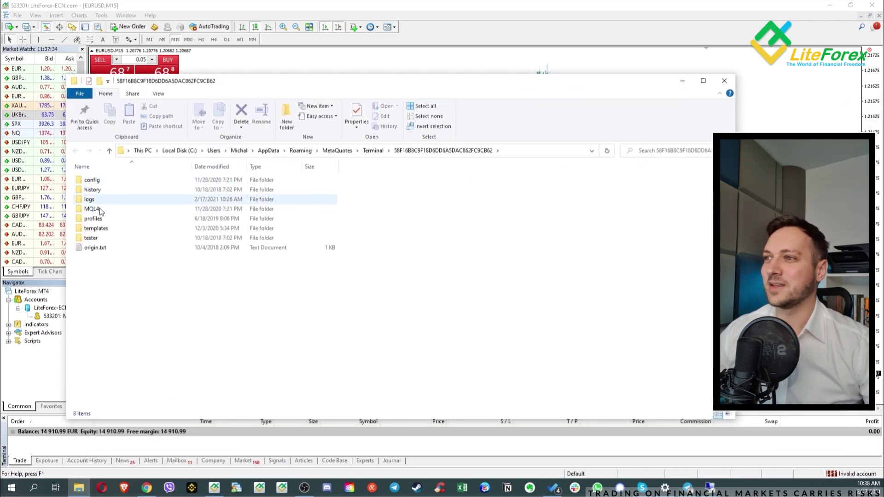
double_click(94, 229)
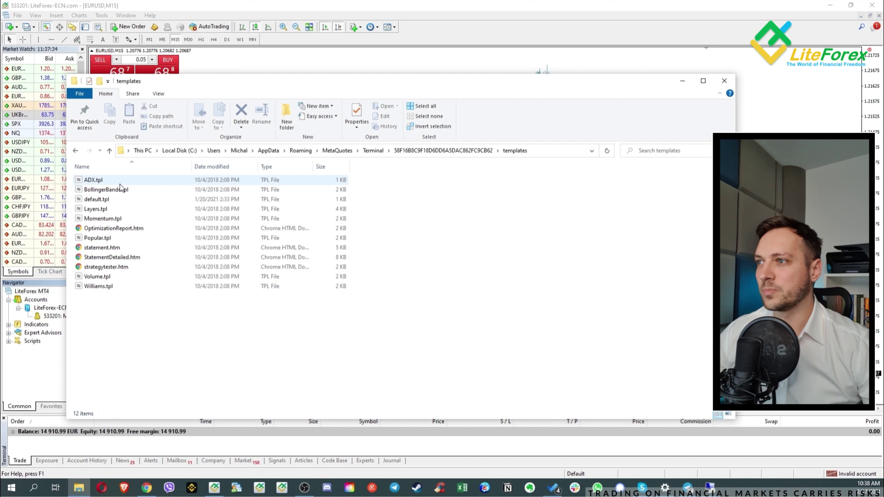
left_click(112, 199)
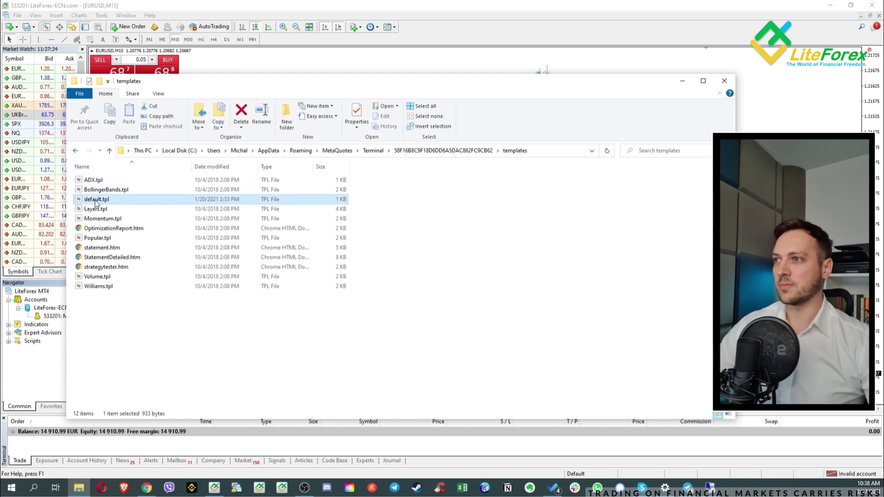
right_click(94, 200)
left_click(34, 362)
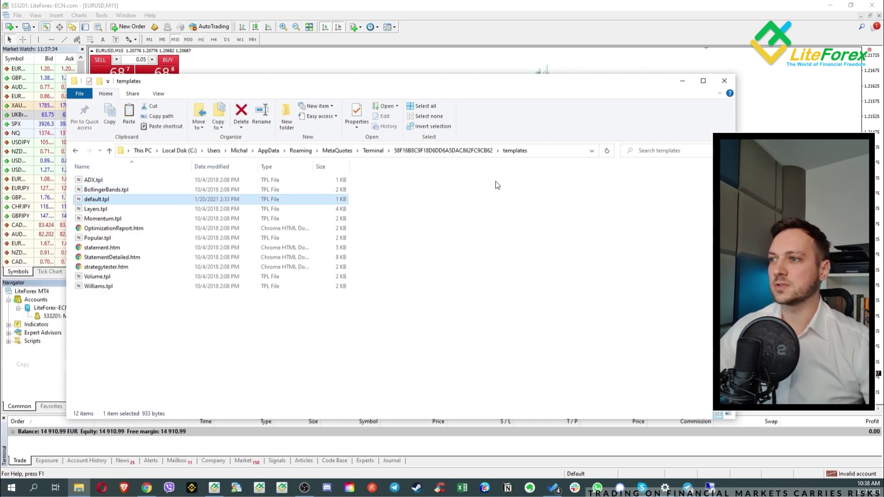
left_click(724, 81)
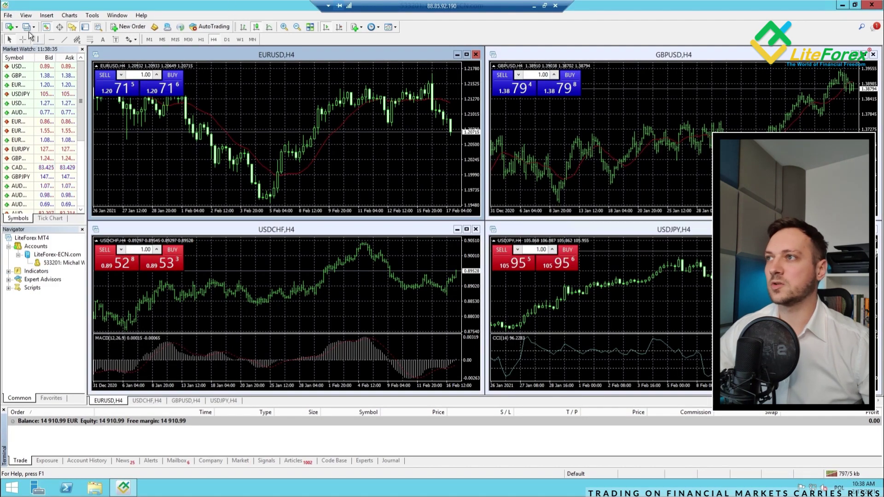
Step: Paste default.tpl into the VPS MT4 data folder's templates folder and close the window
left_click(8, 17)
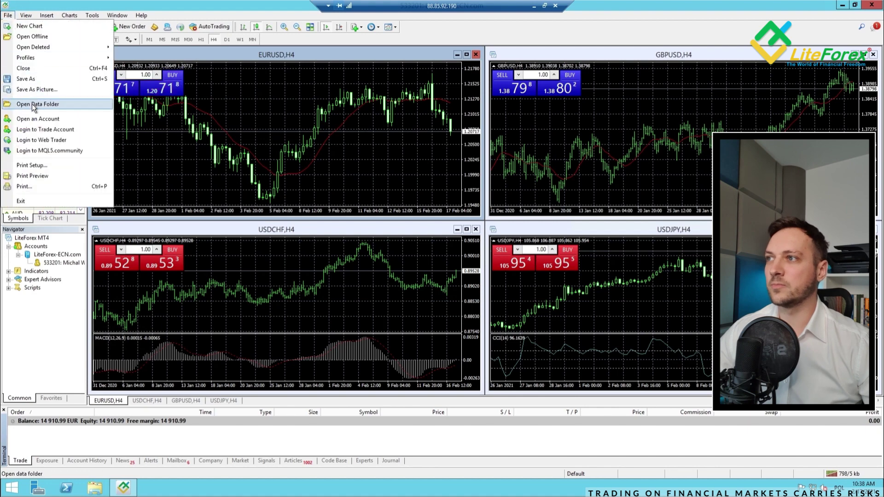
left_click(169, 134)
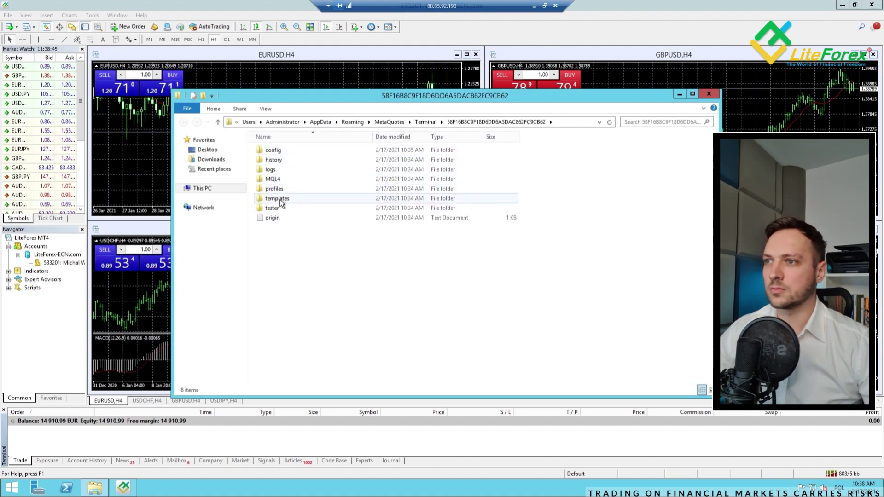
double_click(276, 198)
right_click(281, 293)
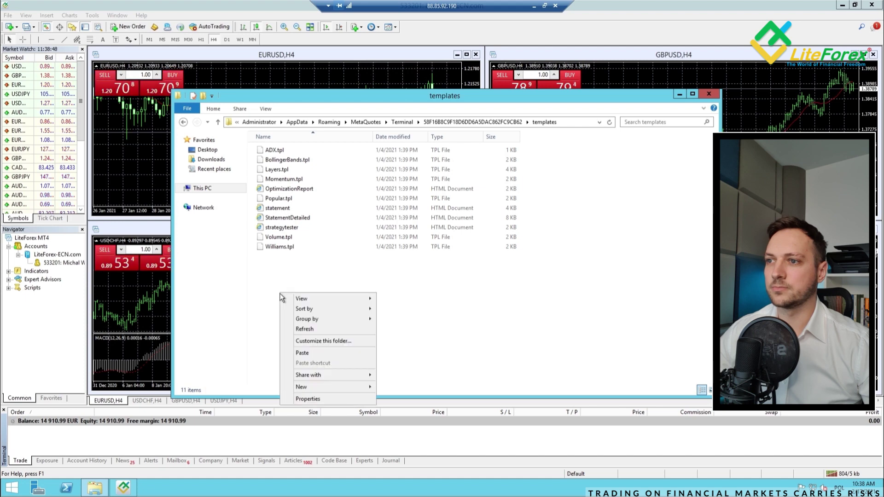
left_click(307, 353)
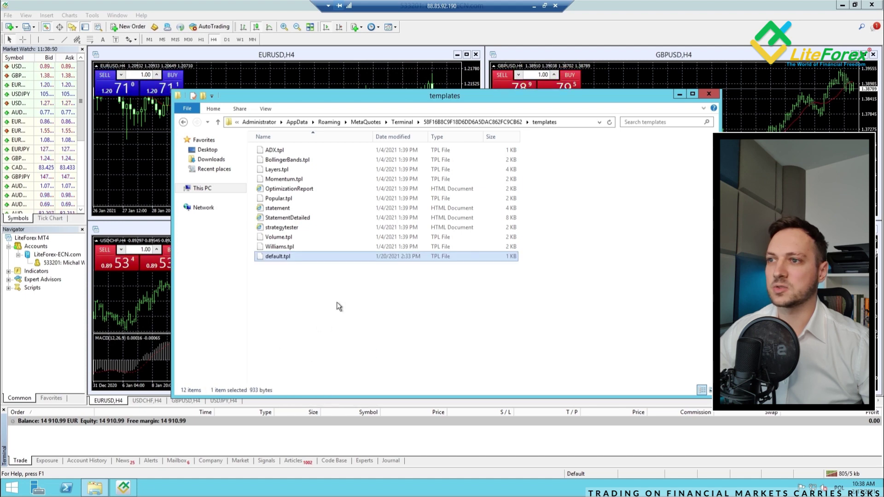
left_click(708, 94)
Step: Load the default.tpl template onto the EURUSD chart
right_click(258, 107)
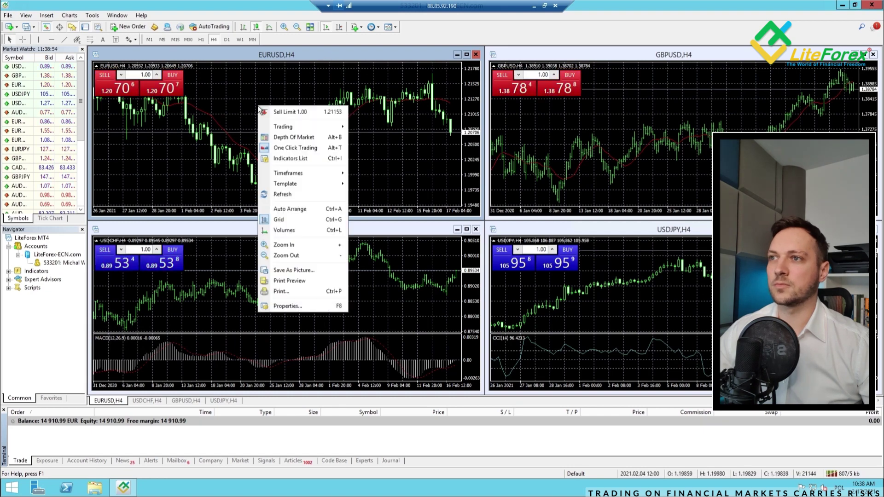
mouse_move(304, 185)
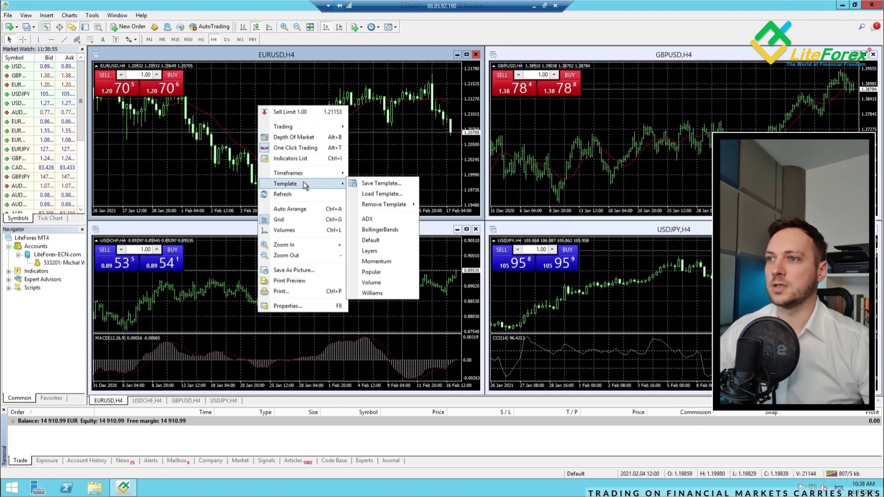
left_click(371, 194)
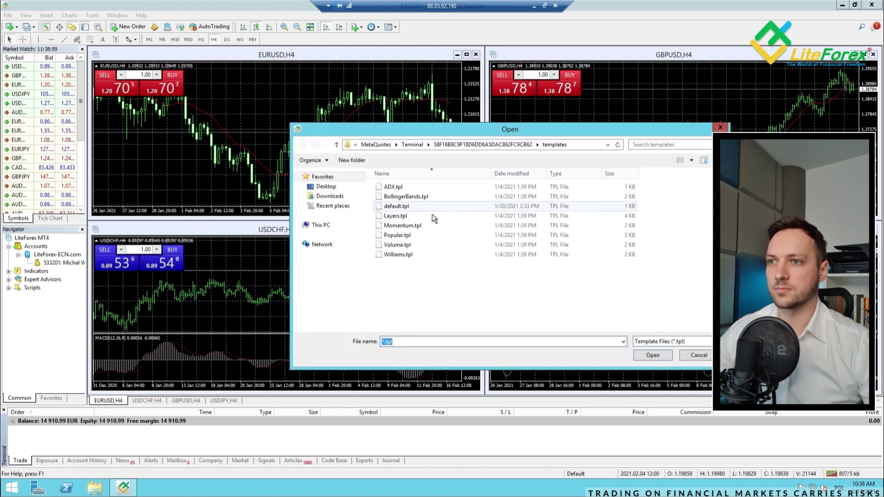
left_click(410, 206)
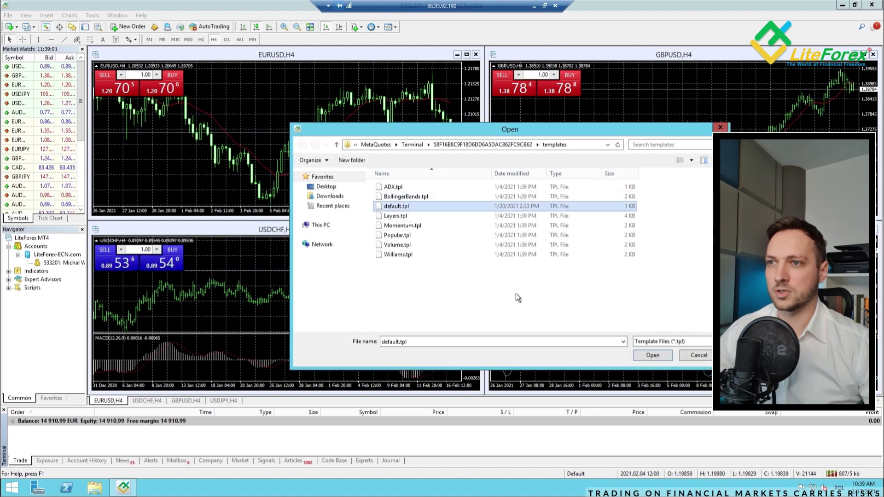
left_click(652, 355)
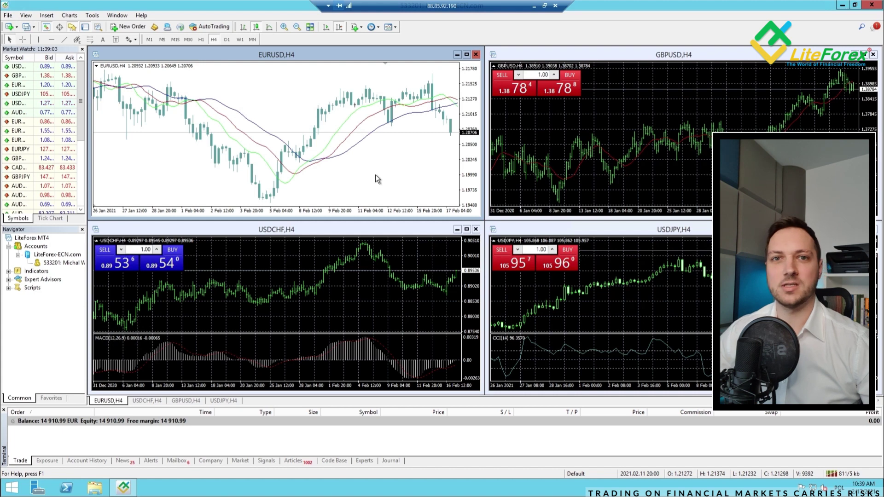
Step: Load the default.tpl template onto the GBPUSD chart as well
right_click(685, 95)
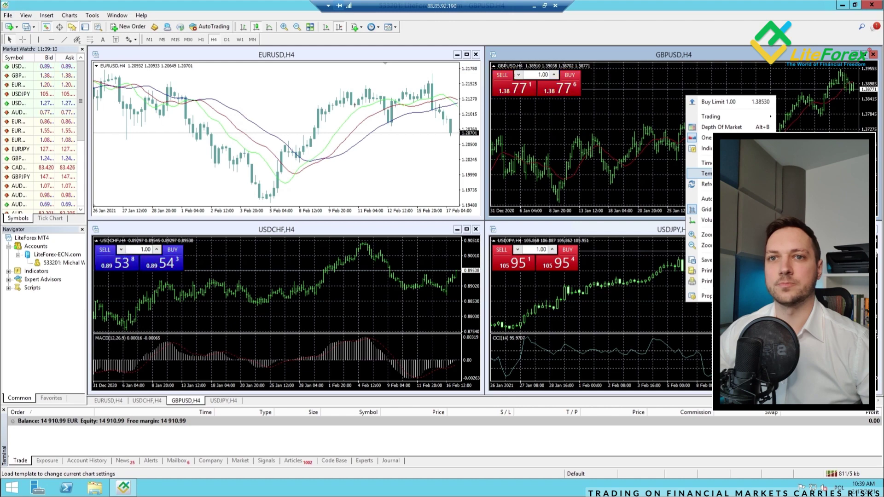
left_click(806, 184)
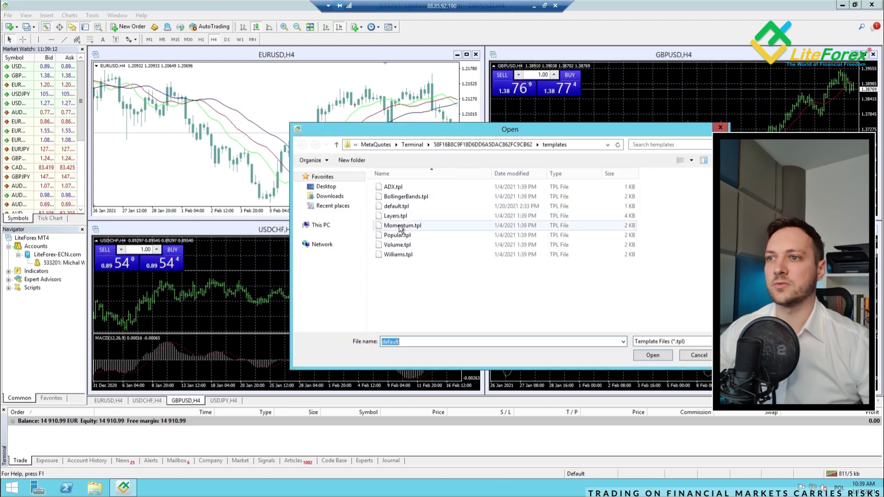
left_click(396, 206)
left_click(653, 356)
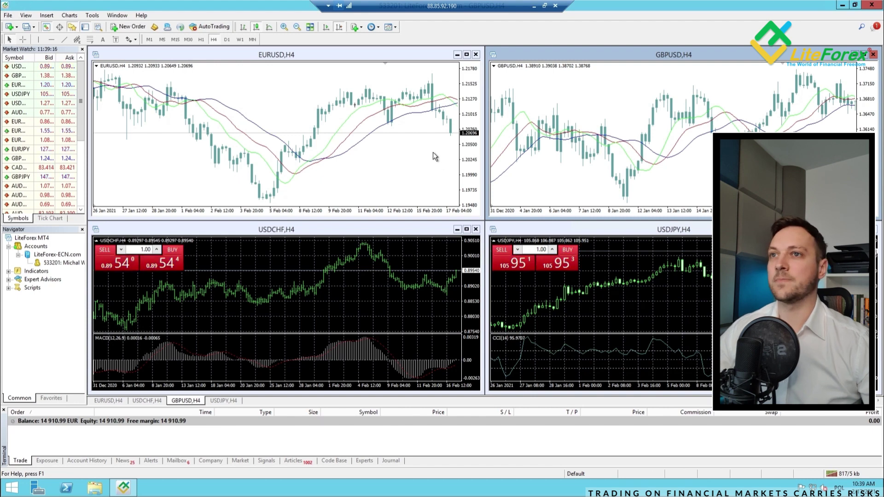
mouse_move(433, 111)
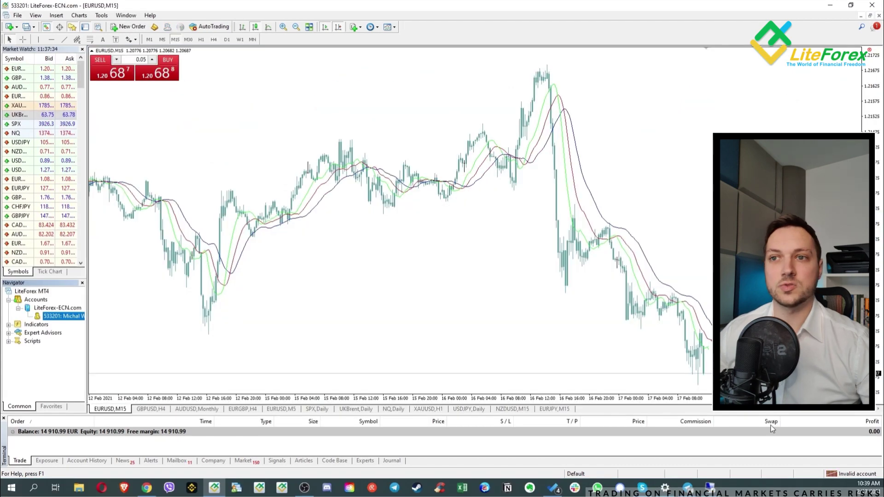
Step: Check the local Navigator's Expert Advisors list for the installed FX Blue advisors
left_click(8, 333)
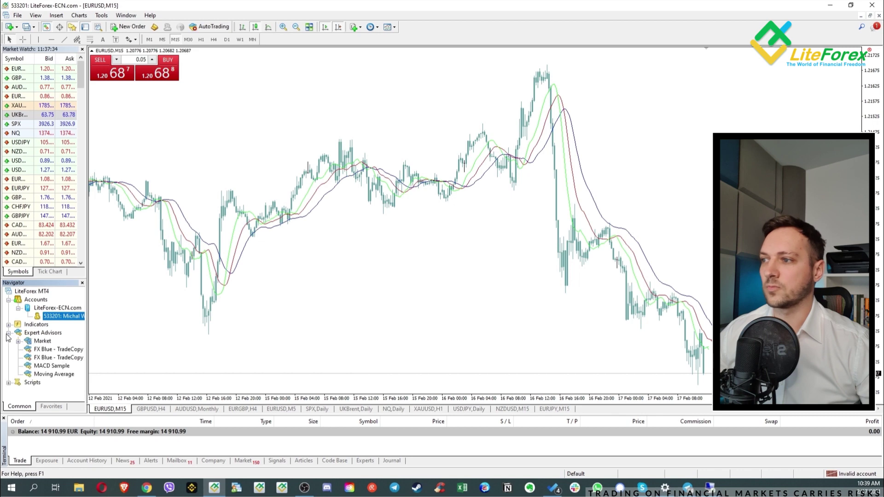
left_click(42, 357)
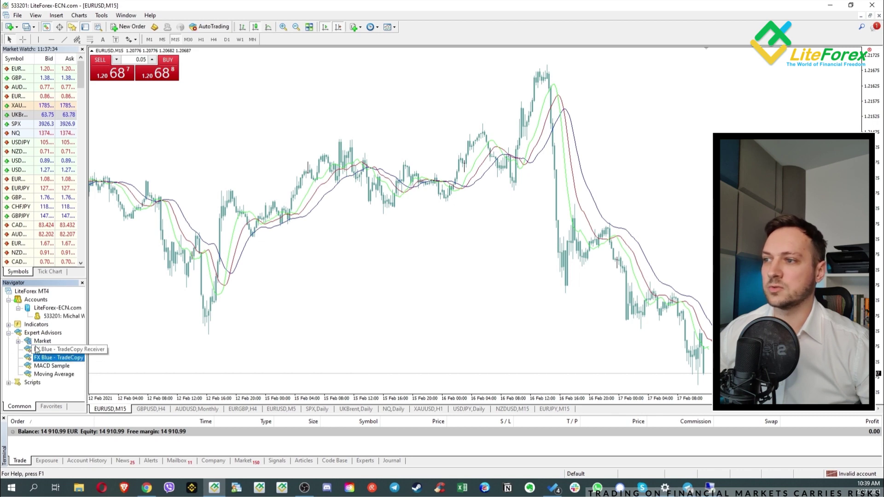
left_click(8, 333)
Step: Copy the FX Blue TradeCopy Sender and Receiver files from the local MQL4\Experts data folder
left_click(17, 15)
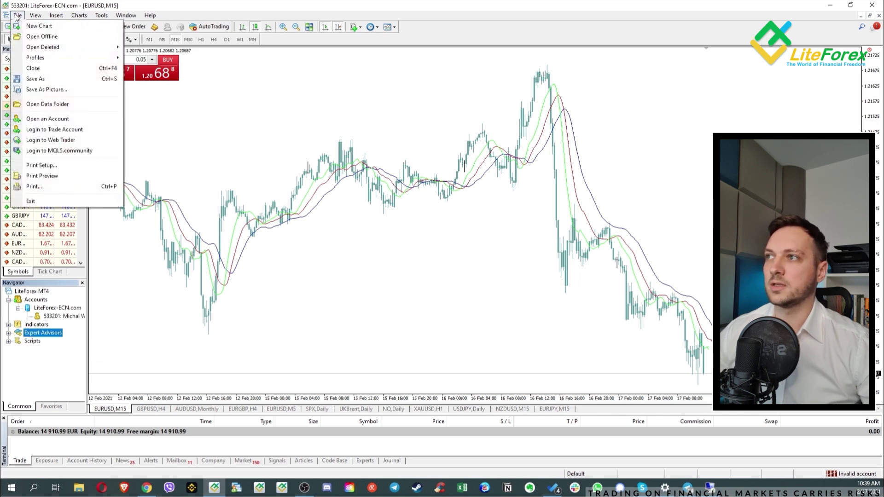
left_click(59, 105)
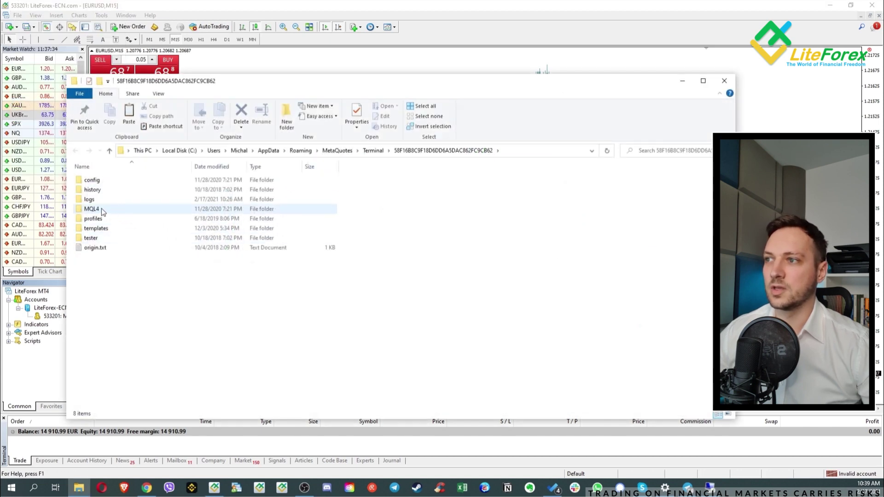
double_click(100, 208)
double_click(104, 183)
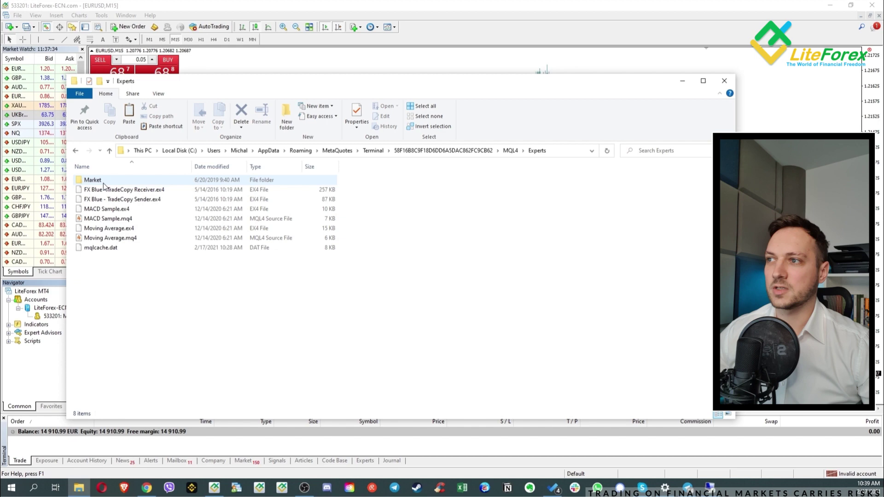
left_click(144, 201)
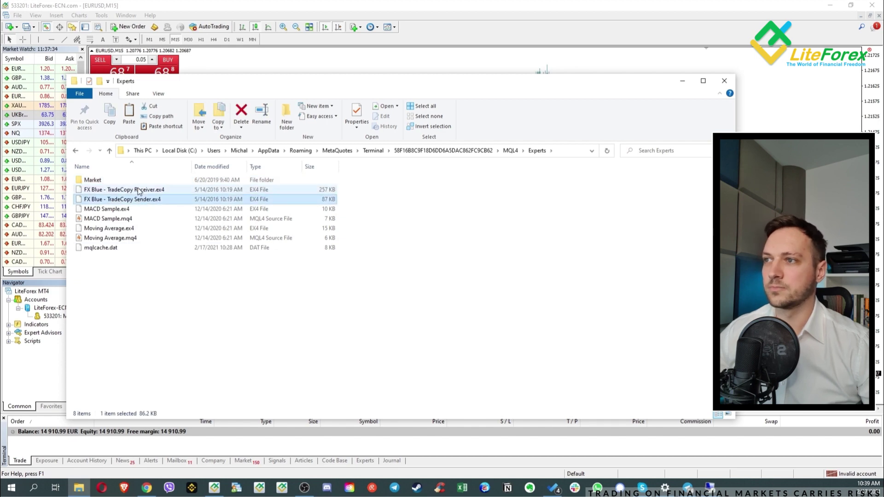
left_click(136, 191, "ctrl")
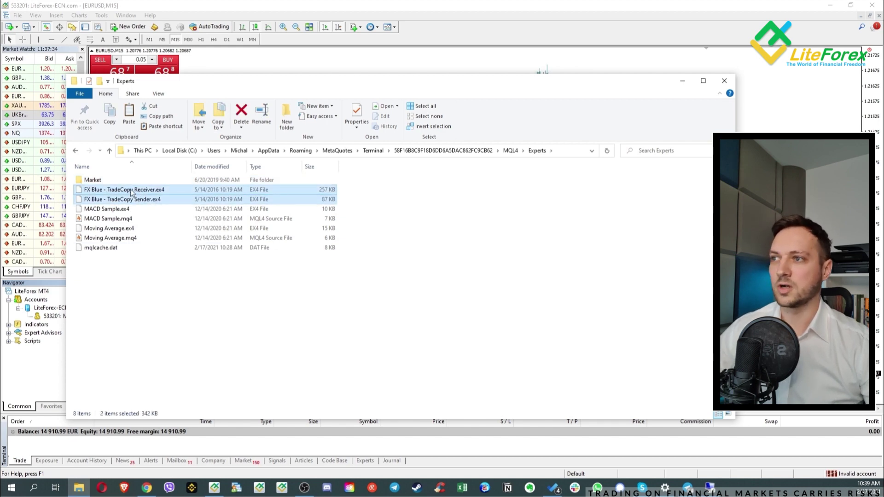
right_click(139, 192)
left_click(39, 334)
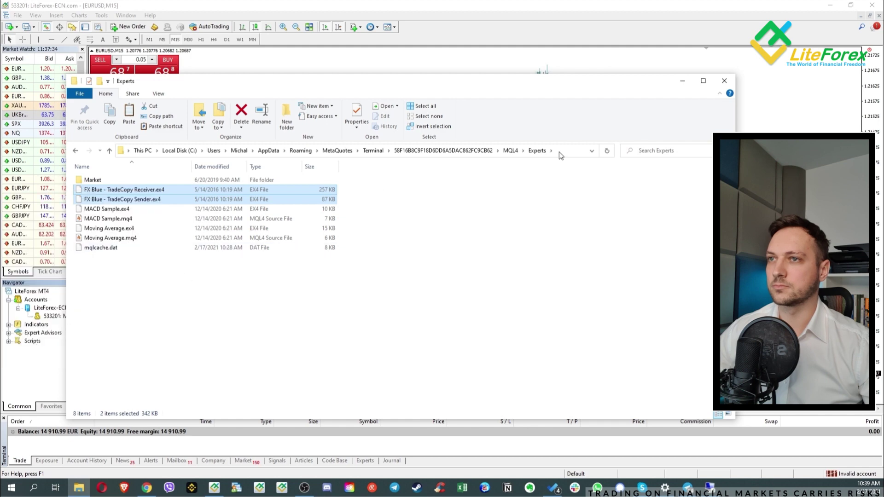
left_click(725, 81)
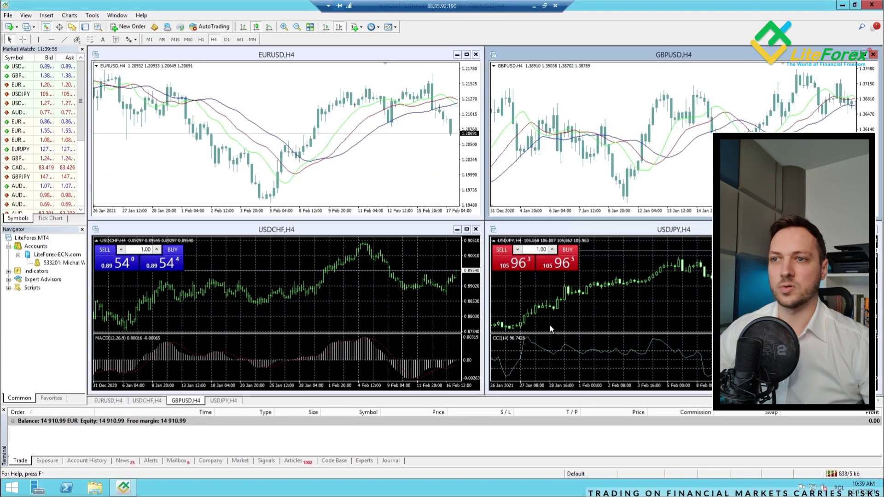
Step: Paste both FX Blue TradeCopy files into the VPS's MQL4\Experts folder, then close MetaTrader 4
left_click(8, 15)
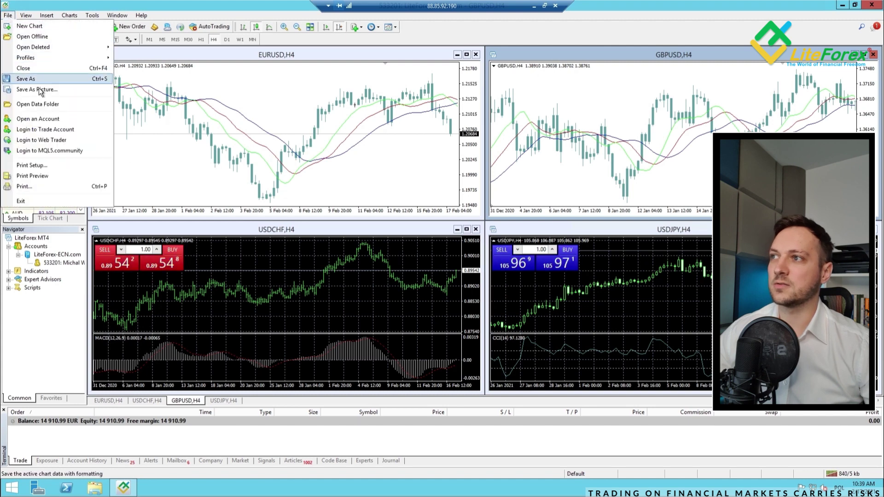
left_click(40, 105)
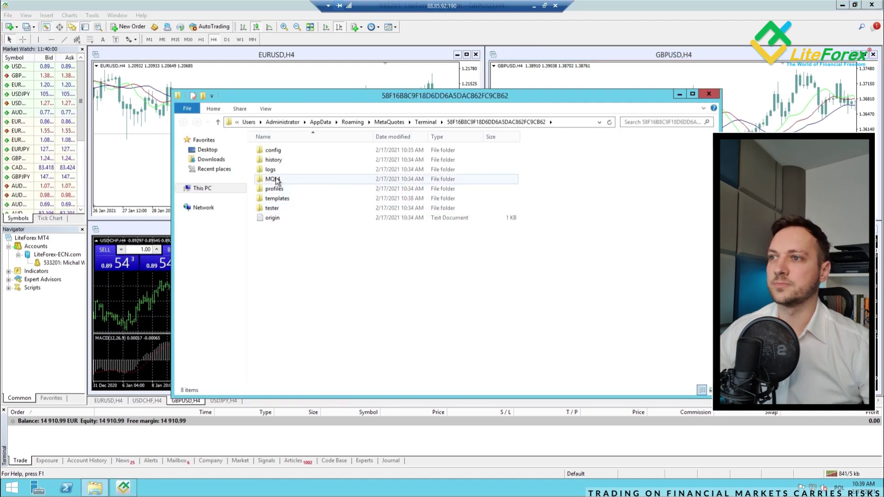
left_click(278, 180)
double_click(277, 180)
double_click(276, 152)
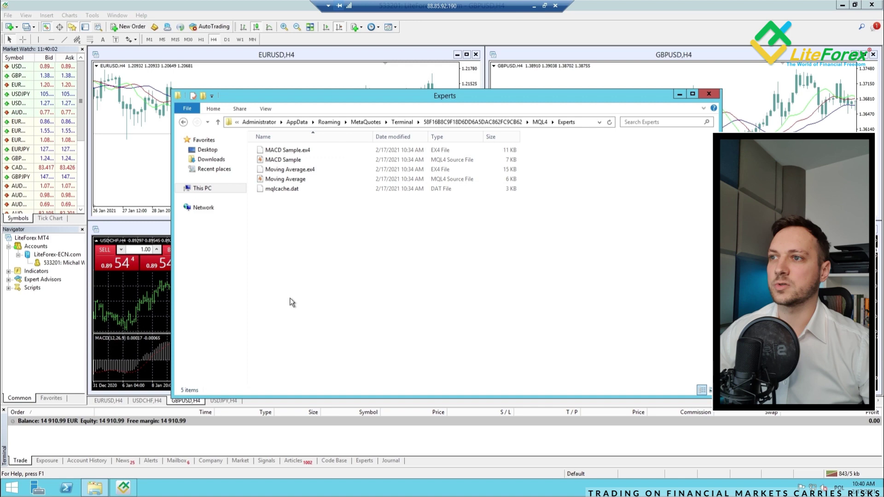
right_click(291, 249)
left_click(318, 308)
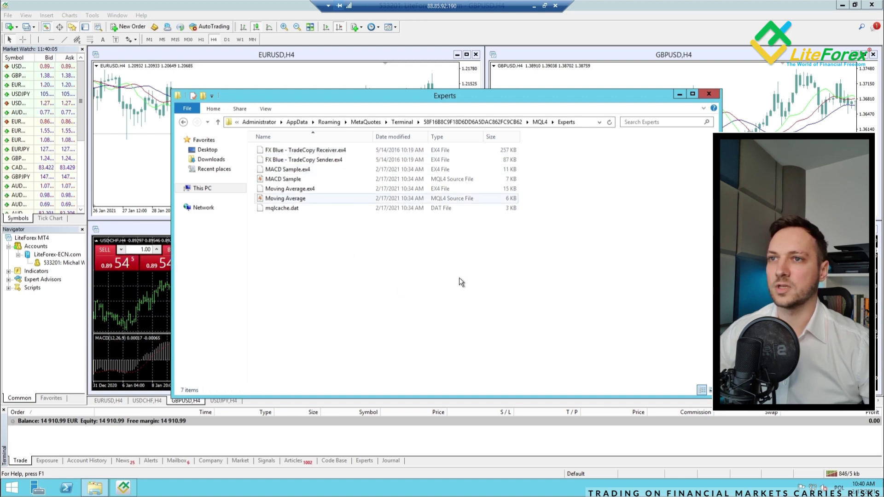
left_click(709, 95)
left_click(872, 5)
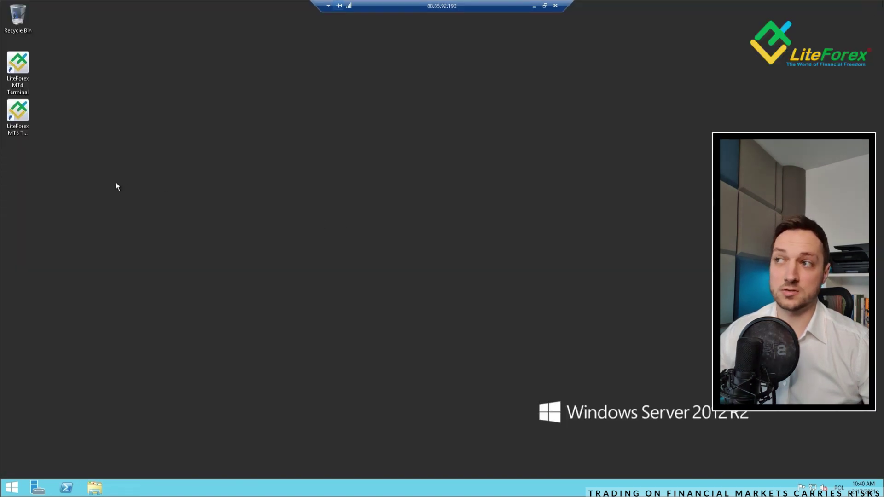
Step: Relaunch LiteForex MT4 on the VPS and find FX Blue TradeCopy Sender under Expert Advisors
double_click(17, 69)
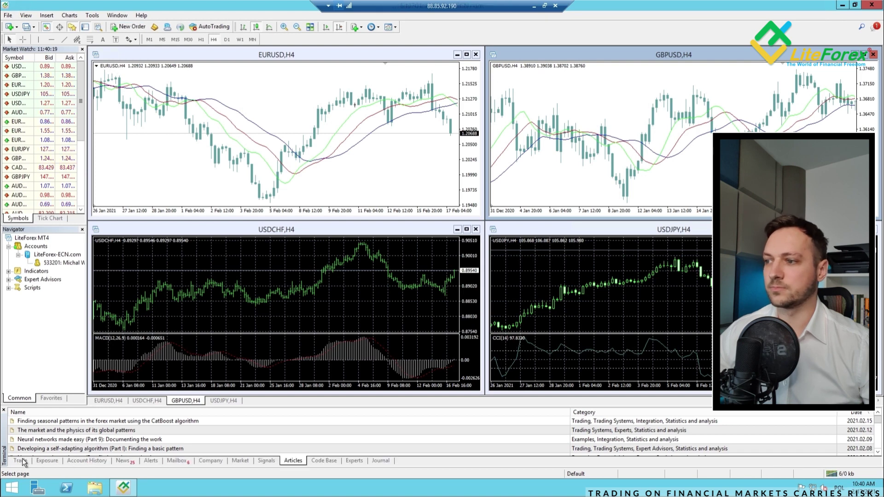
left_click(22, 461)
left_click(8, 279)
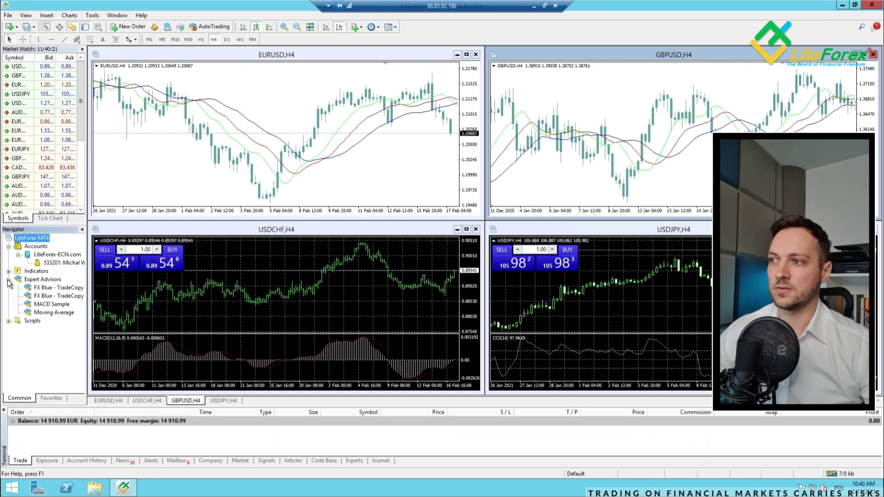
left_click(44, 296)
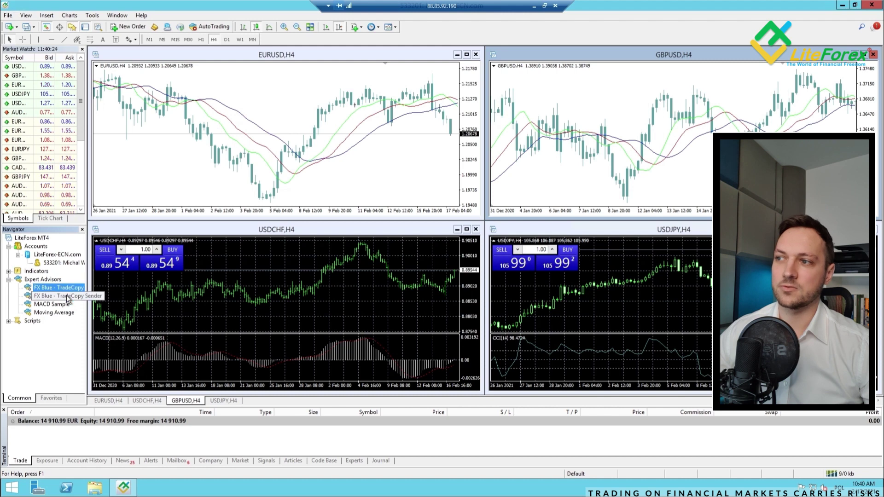